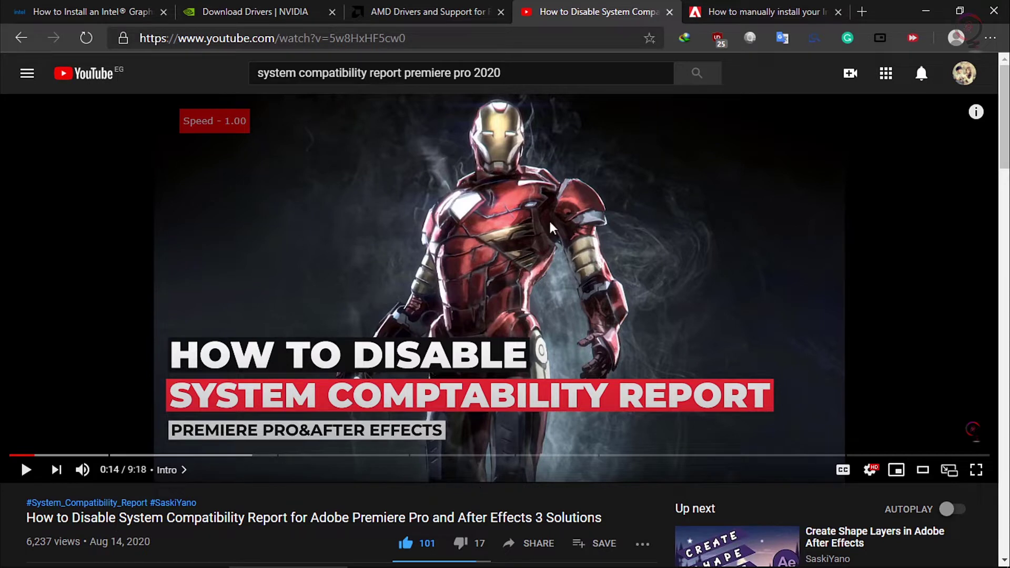
# - Skim the compatibility report, then continue with known issues despite the unsupported driver
pyautogui.scroll(-1, 539, 392)
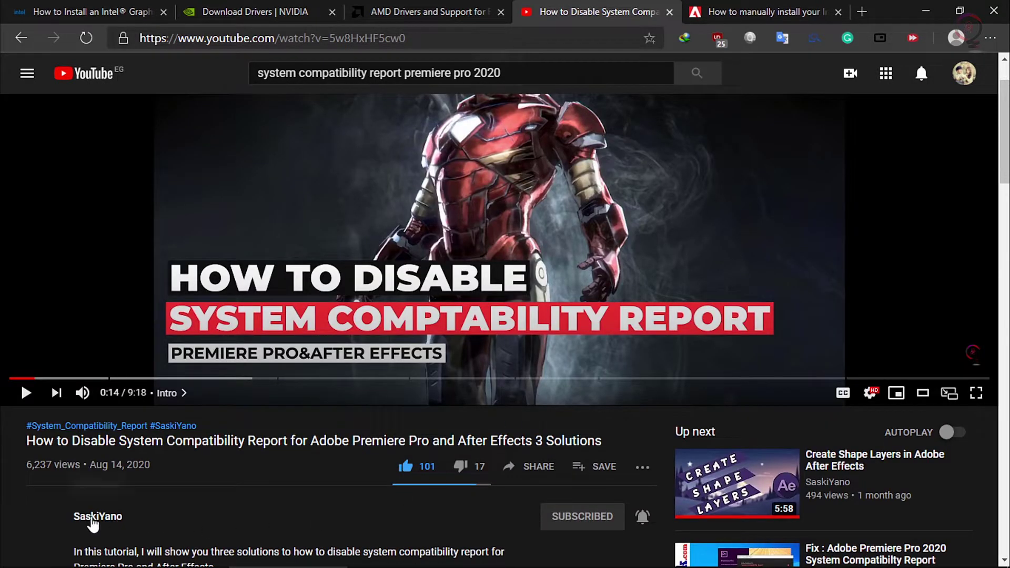
pyautogui.scroll(1, 331, 526)
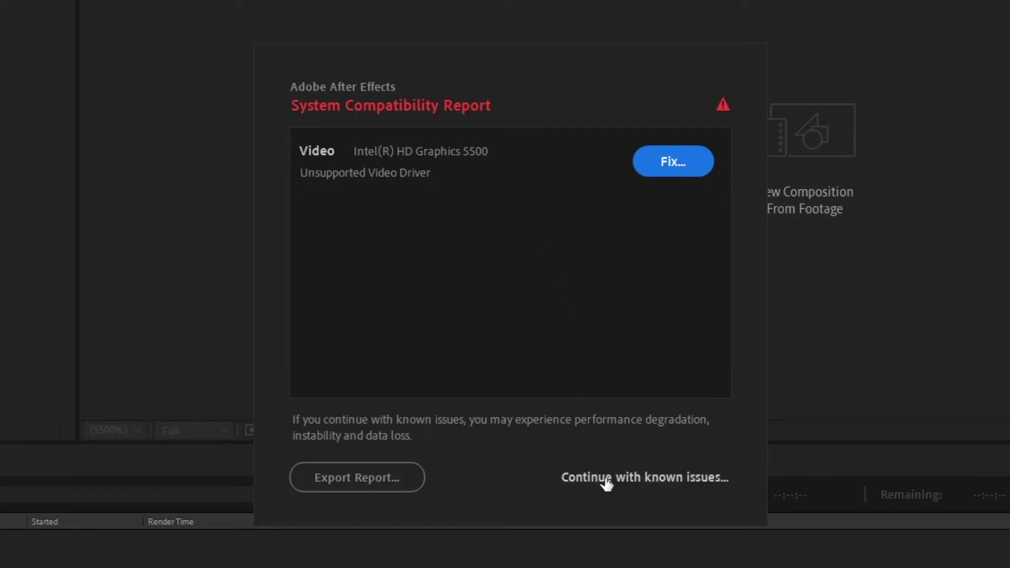
pyautogui.click(678, 479)
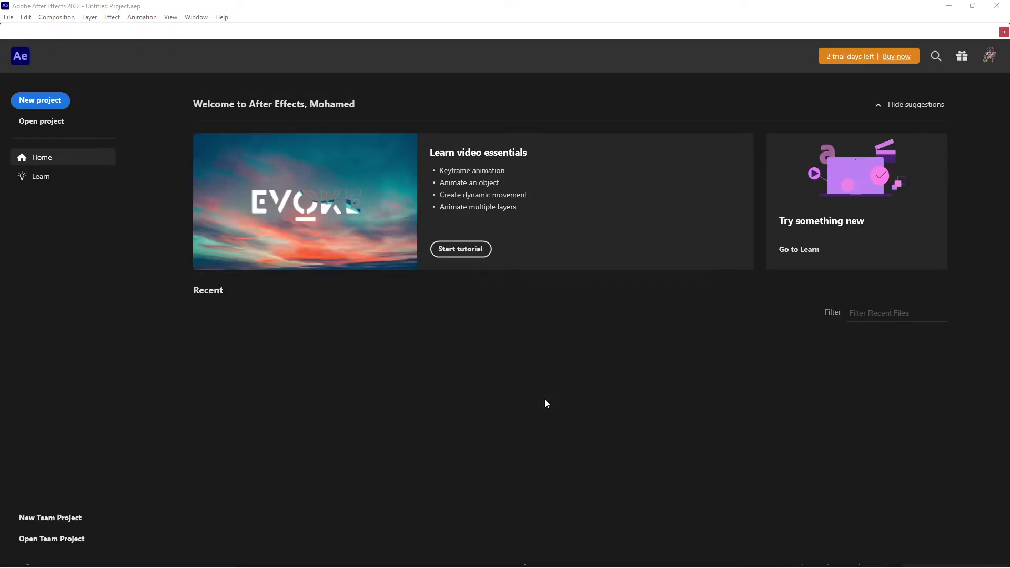
# - Open Splash Logo Reveal, uncheck 'Show system compatibility issues at startup' in General preferences, then quit
pyautogui.click(333, 360)
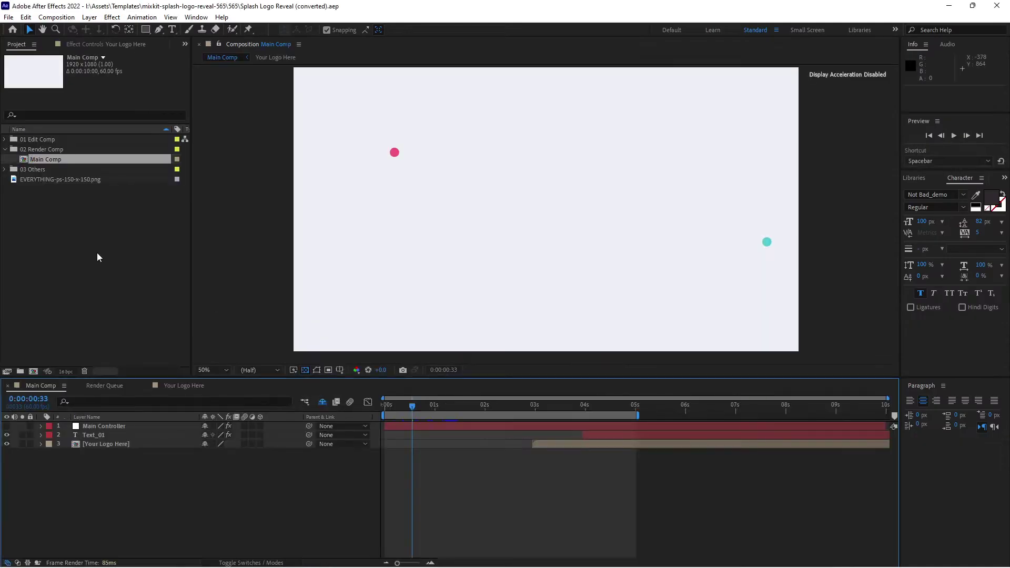
pyautogui.click(26, 18)
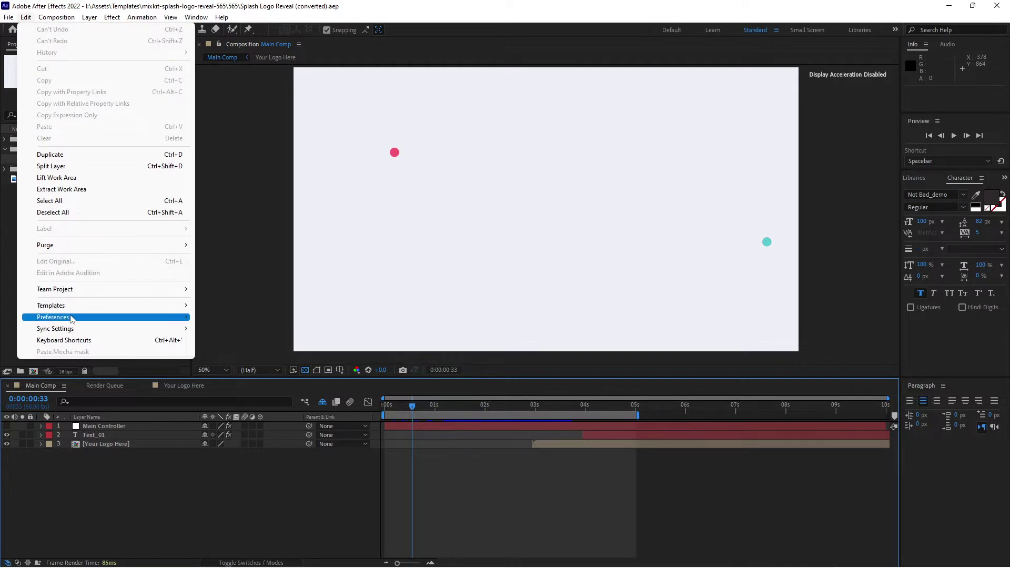
pyautogui.moveTo(72, 317)
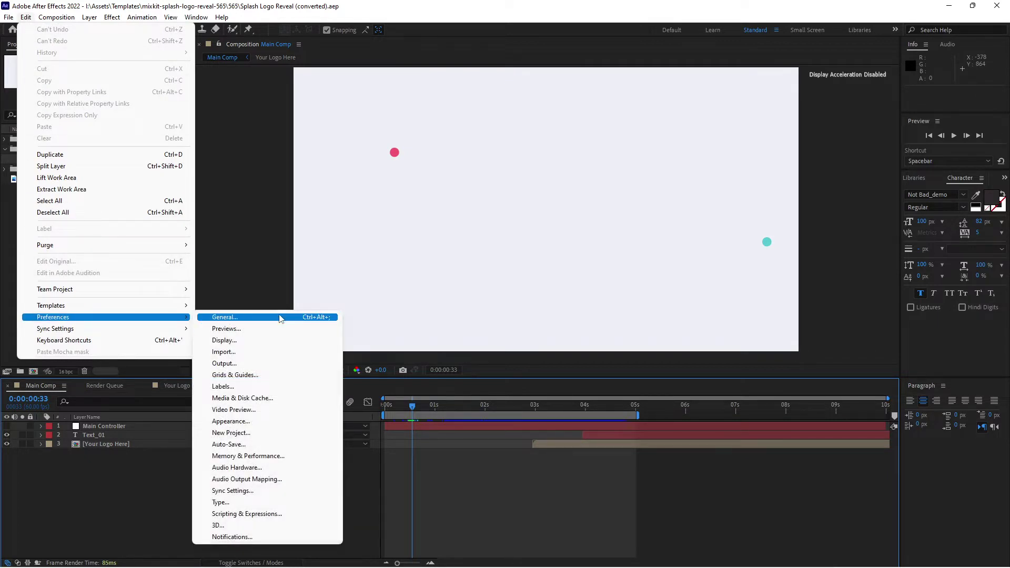
pyautogui.click(226, 317)
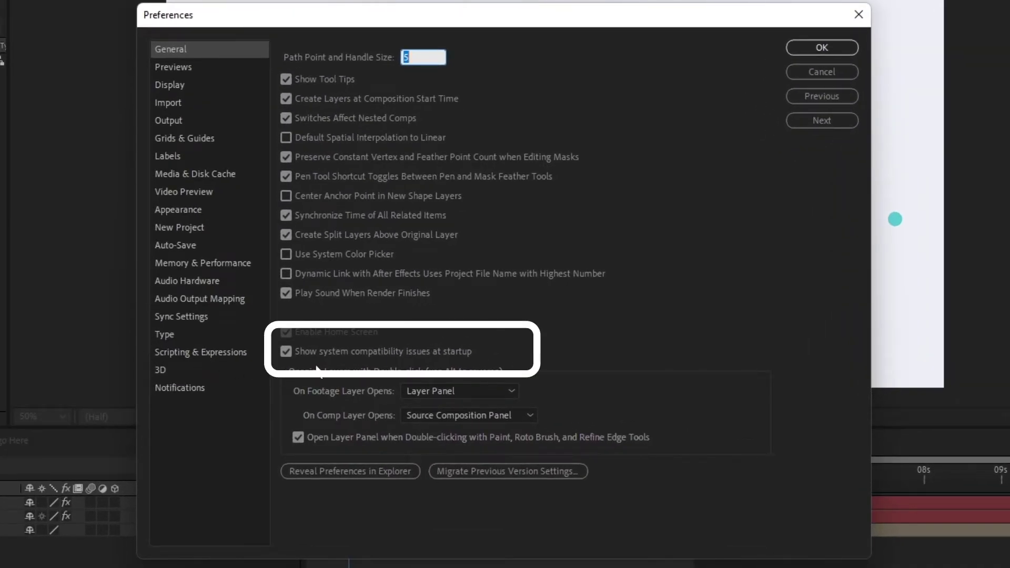
pyautogui.click(287, 351)
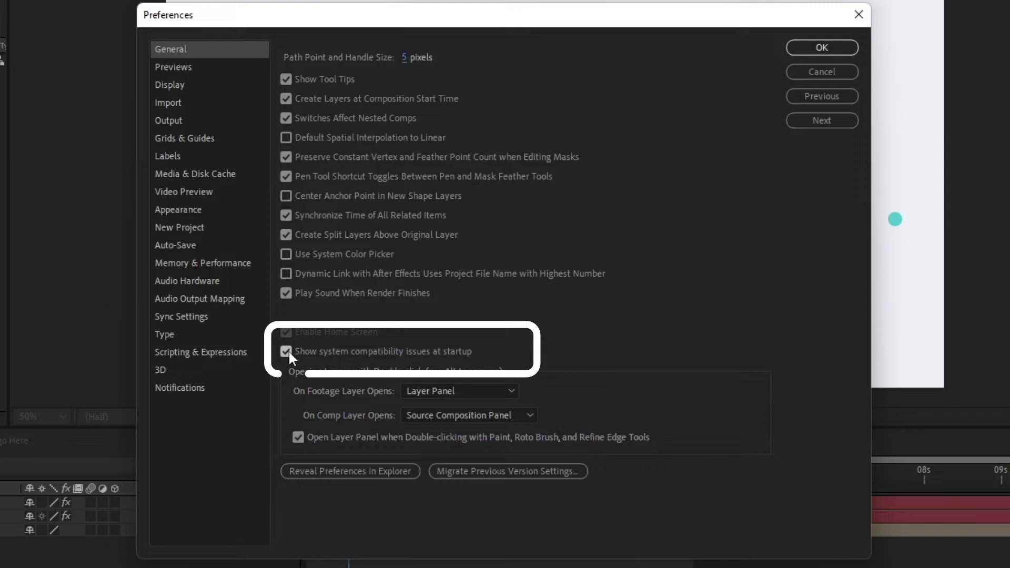
pyautogui.click(816, 48)
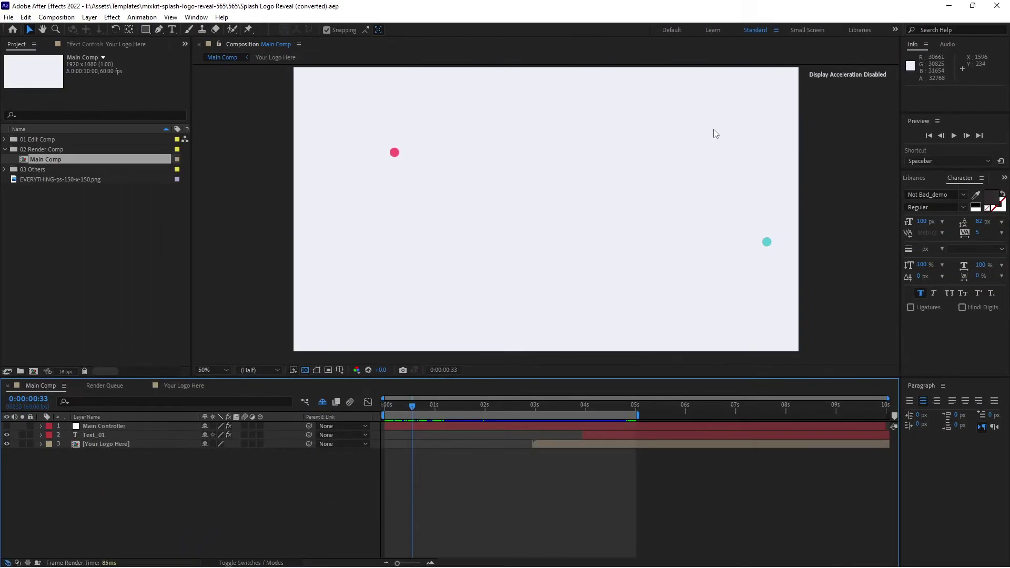
pyautogui.click(996, 6)
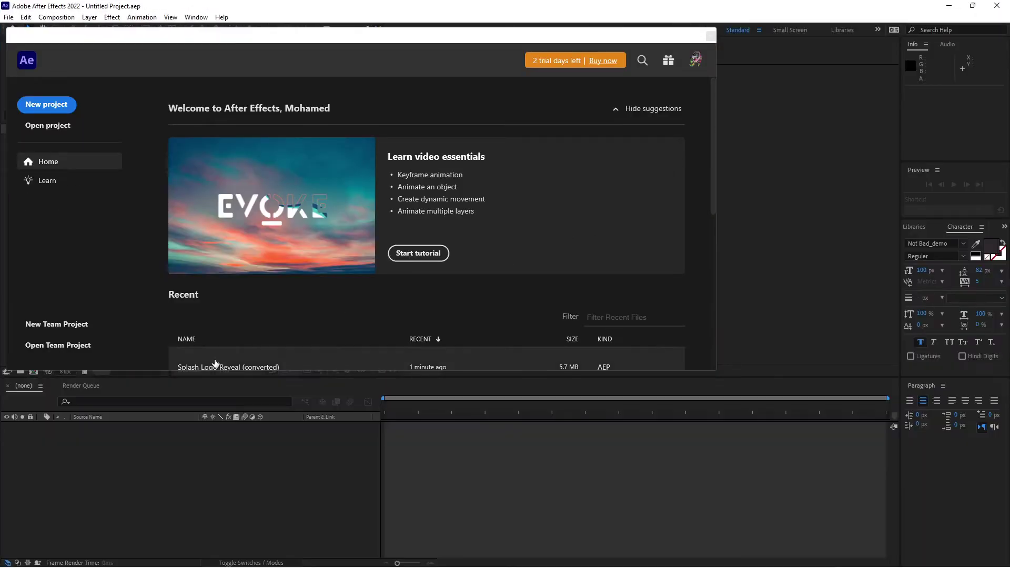
# - Reopen the recent 'Splash Logo Reveal (converted)' project from the Home screen
pyautogui.click(216, 366)
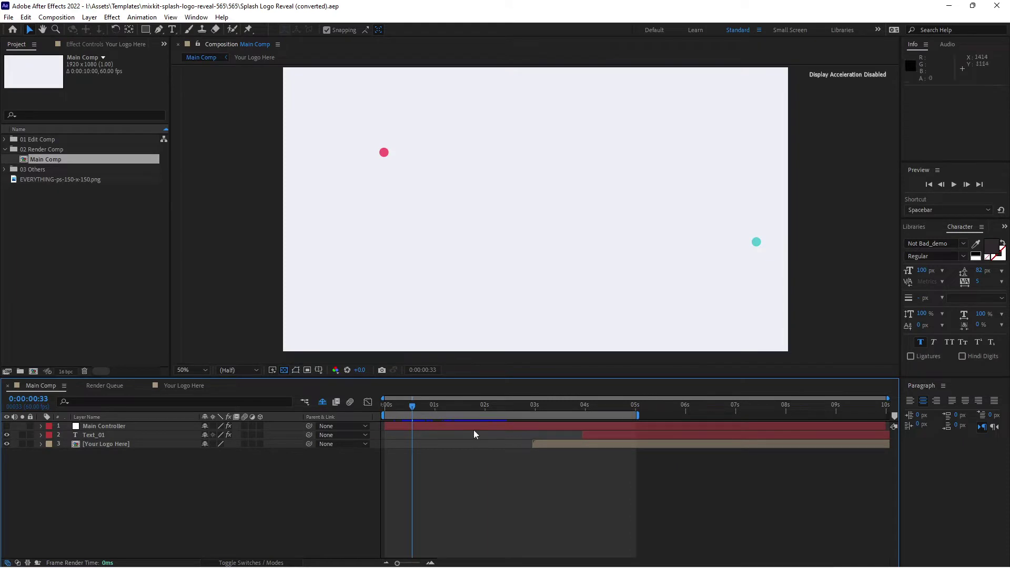
# - Close the open Splash Logo Reveal project with a keyboard shortcut
pyautogui.hotkey('ctrl', 'alt', 'n')
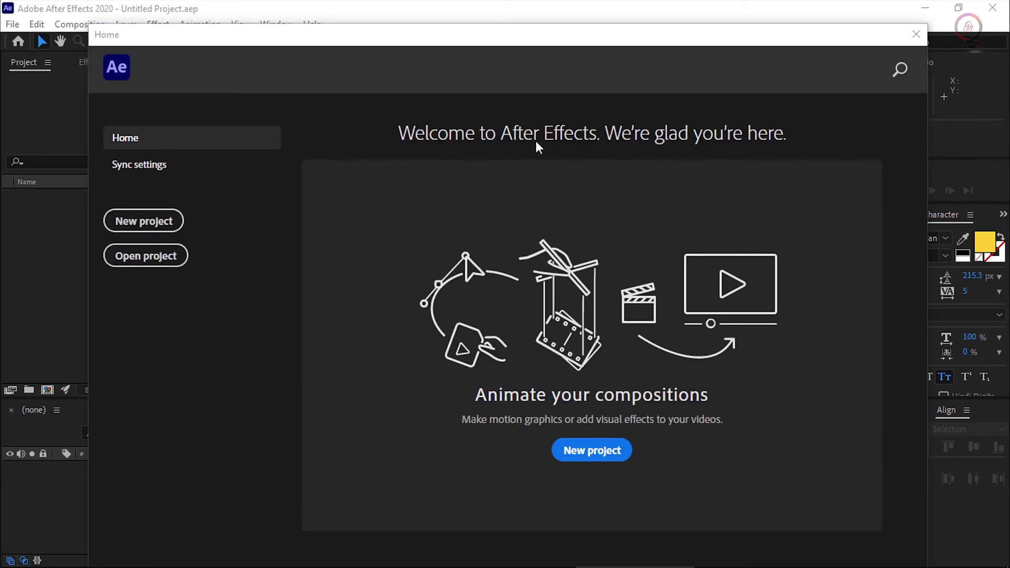
# - Export the Help menu's System Compatibility Report as SystemCompatibilityReport.txt into Downloads
pyautogui.click(917, 34)
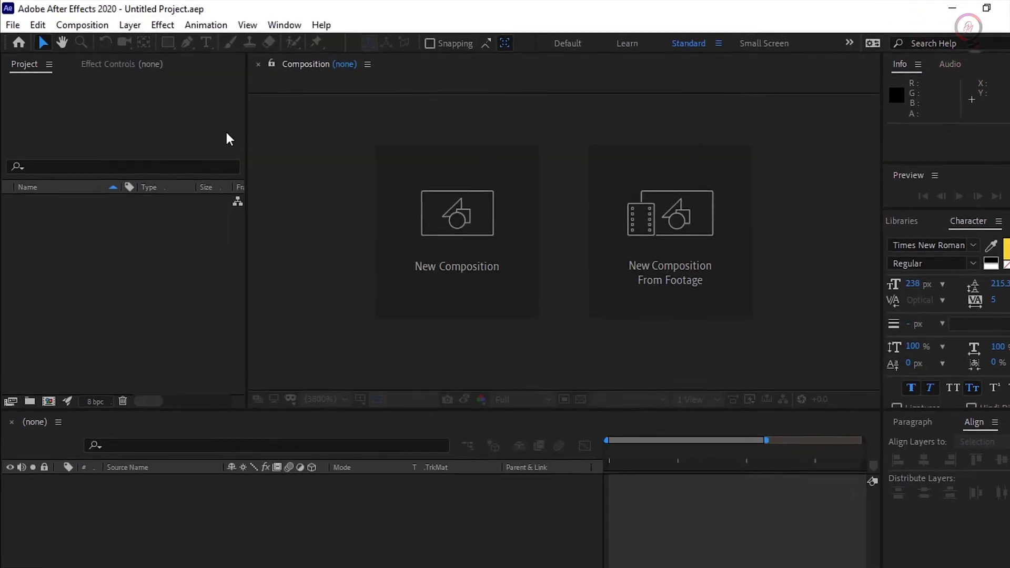
pyautogui.click(321, 25)
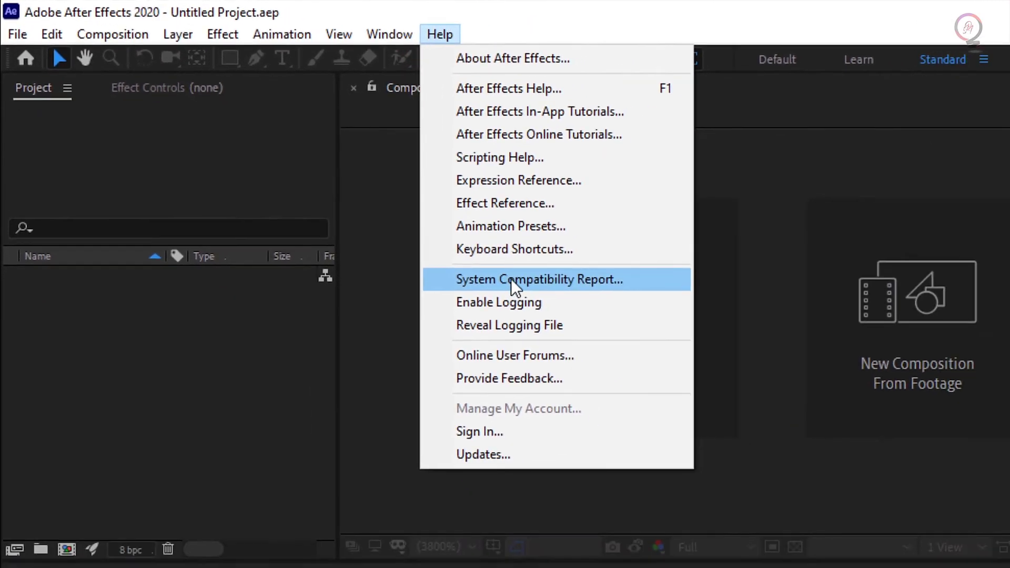
pyautogui.click(510, 279)
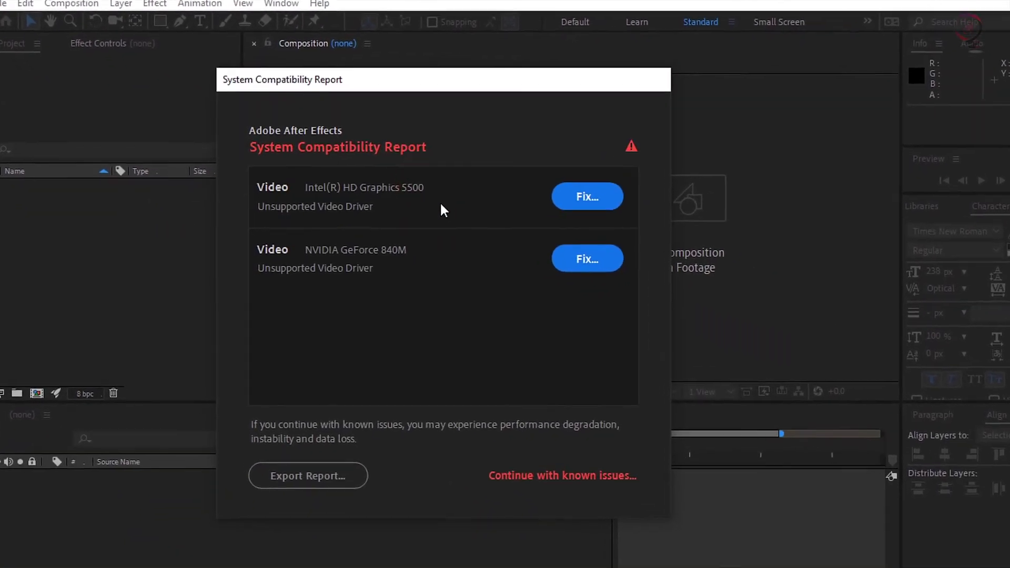
pyautogui.click(308, 475)
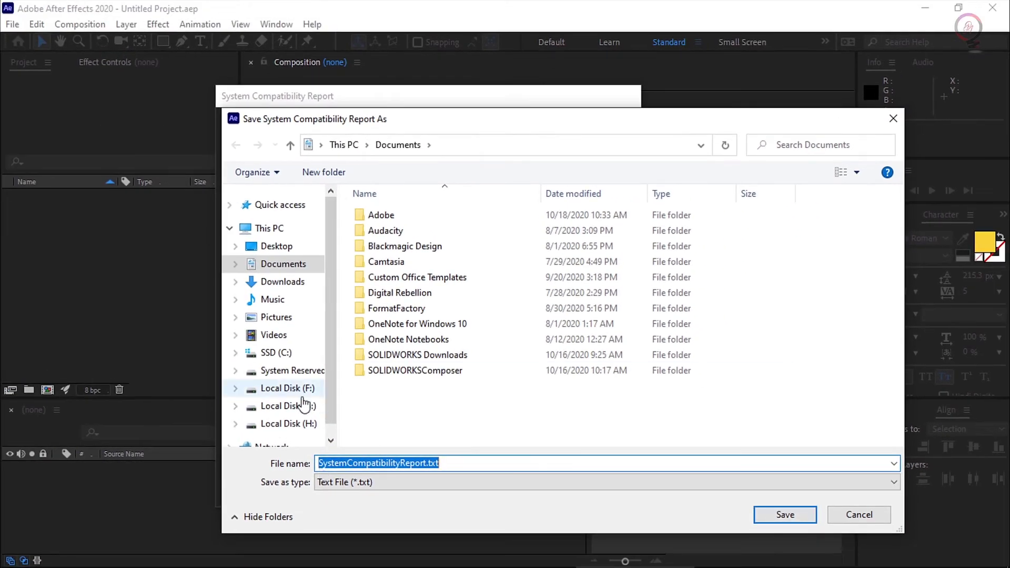
pyautogui.click(282, 284)
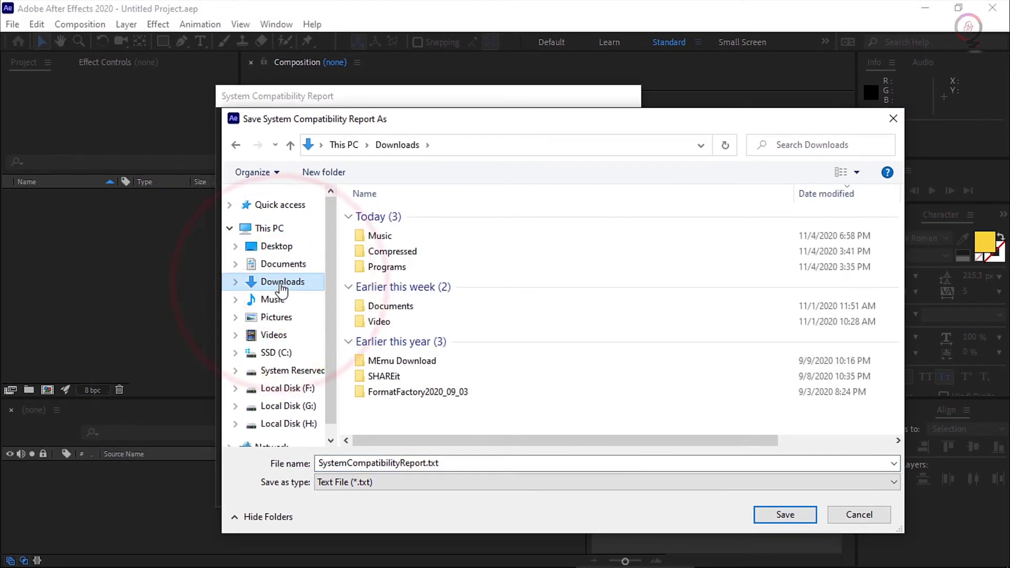
pyautogui.click(792, 517)
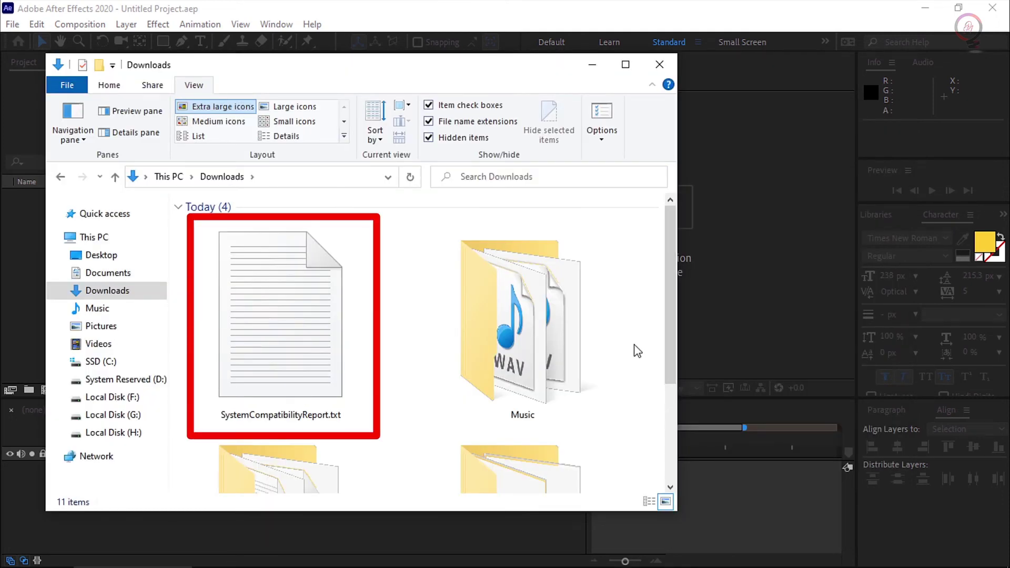
# - Open SystemCompatibilityReport.txt in Notepad and scroll through its Intel and NVIDIA driver warnings
pyautogui.doubleClick(317, 379)
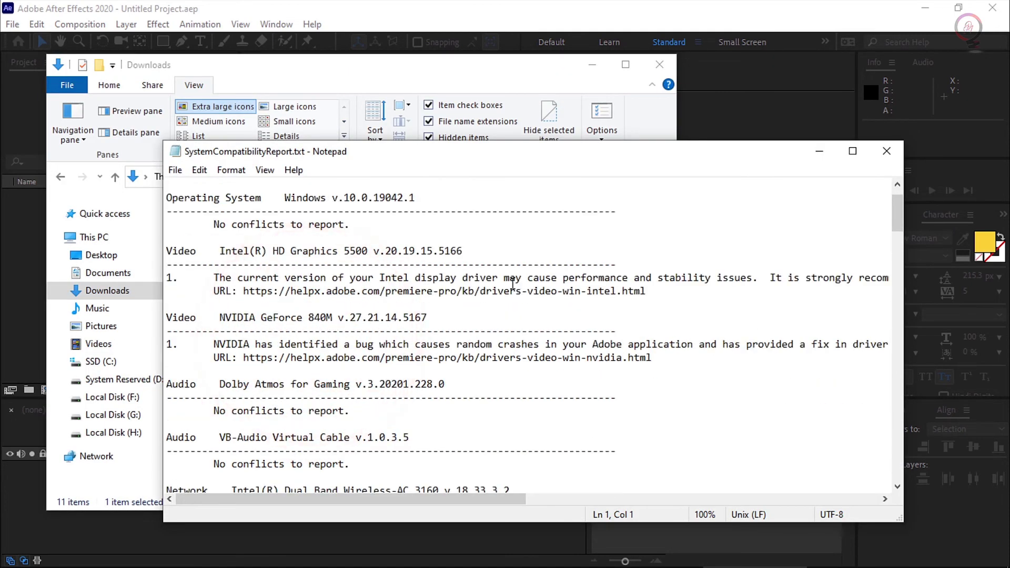
pyautogui.scroll(-20, 234, 400)
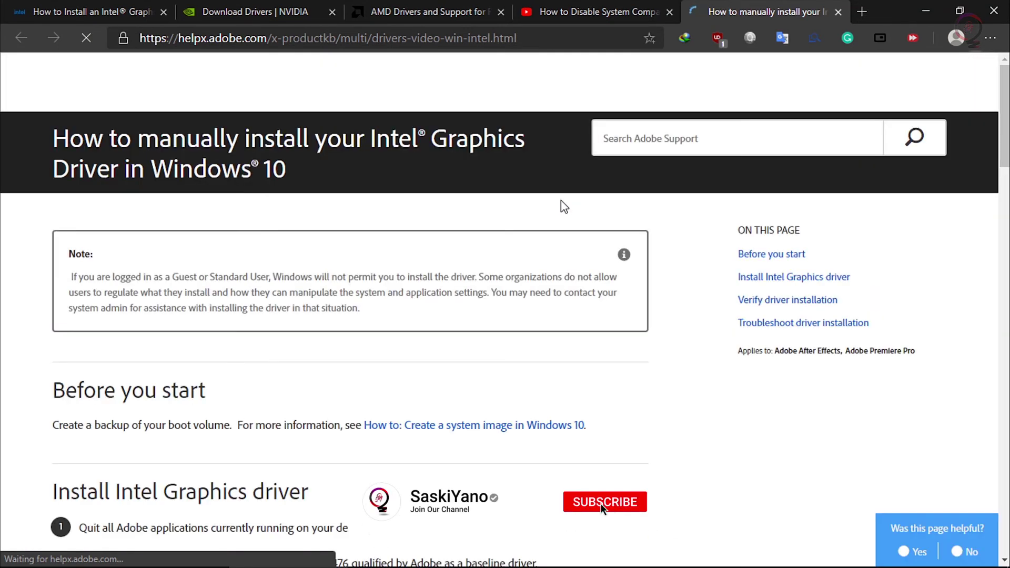
# - Read through Adobe's HelpX guide to manually installing the Intel graphics driver
pyautogui.scroll(-2, 399, 311)
pyautogui.scroll(-12, 290, 400)
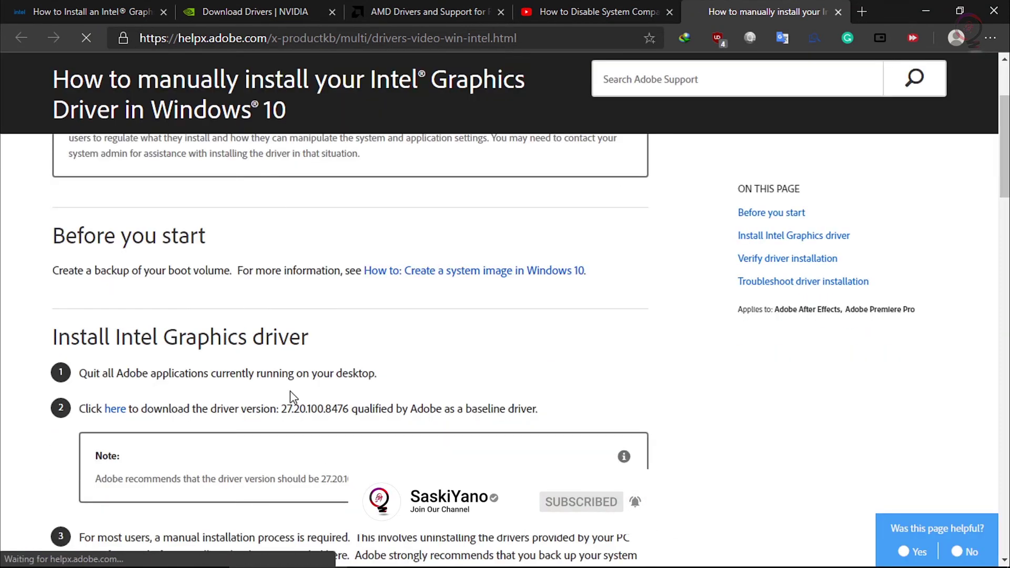
pyautogui.scroll(-8, 289, 404)
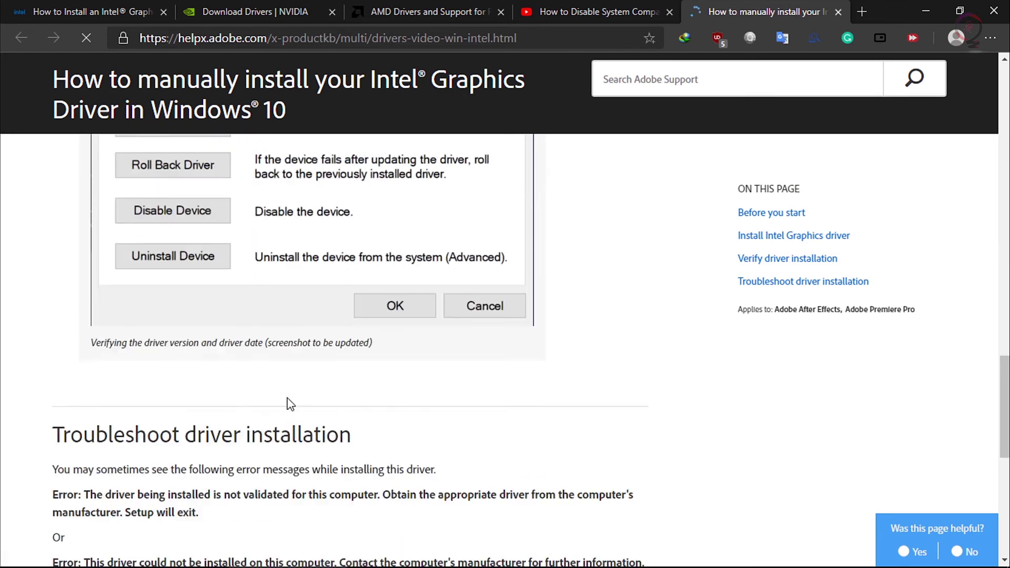
pyautogui.scroll(20, 326, 396)
pyautogui.scroll(3, 353, 388)
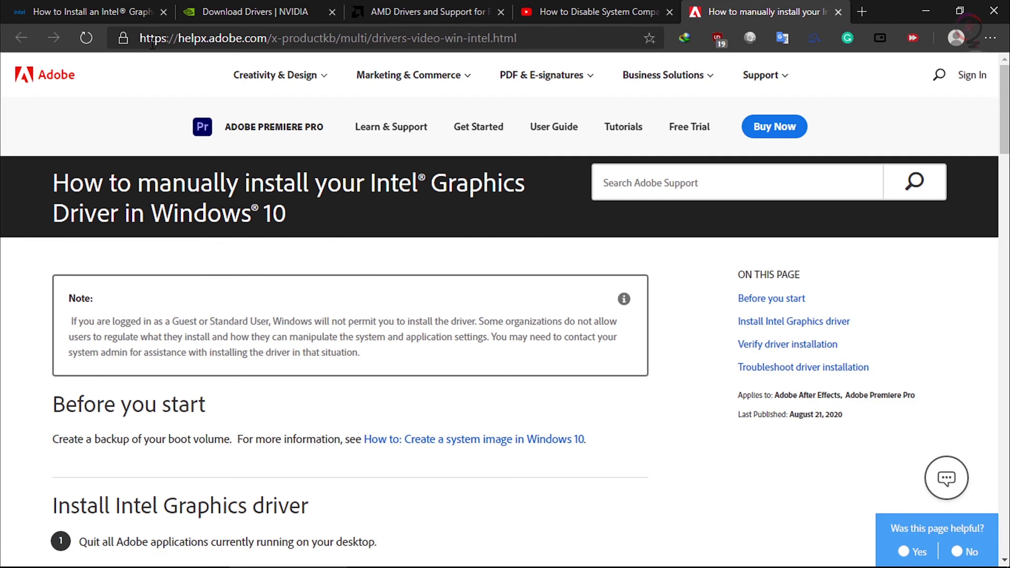
# - Browse the Intel installation guide, NVIDIA driver downloads and AMD drivers and support pages in turn
pyautogui.click(84, 9)
pyautogui.scroll(-8, 173, 329)
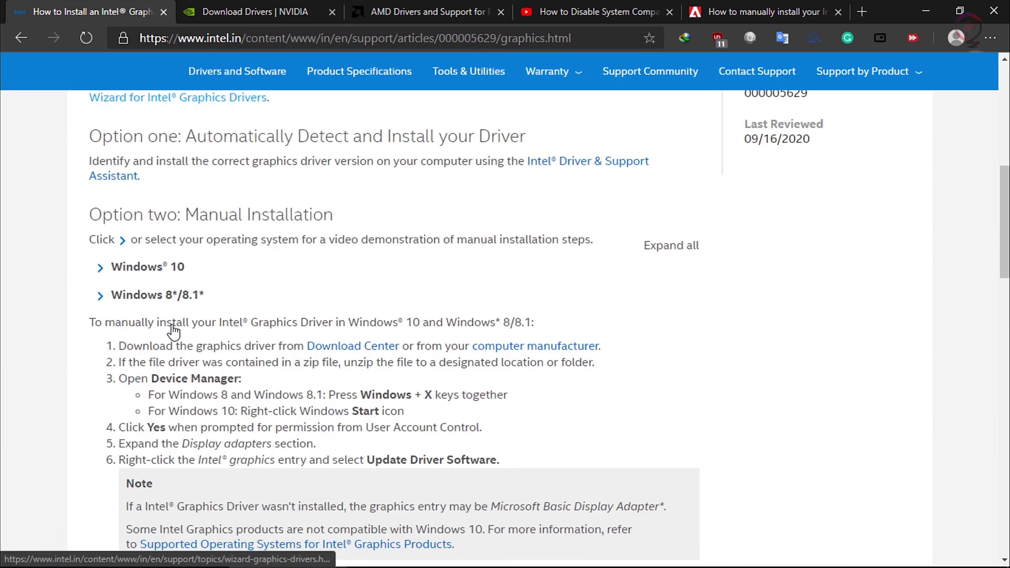
pyautogui.click(252, 11)
pyautogui.moveTo(284, 110)
pyautogui.scroll(-4, 505, 301)
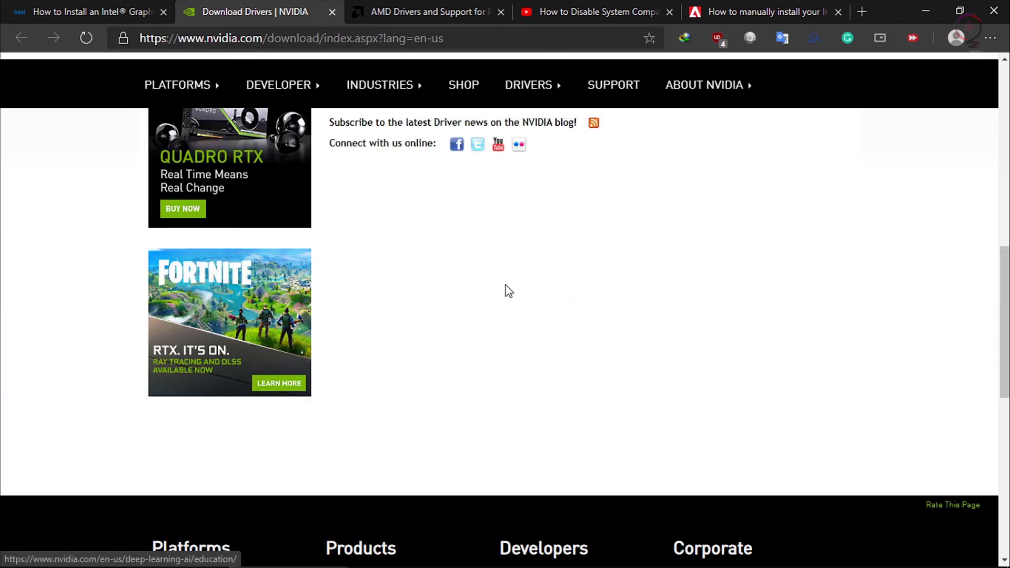
pyautogui.scroll(5, 534, 258)
pyautogui.click(449, 17)
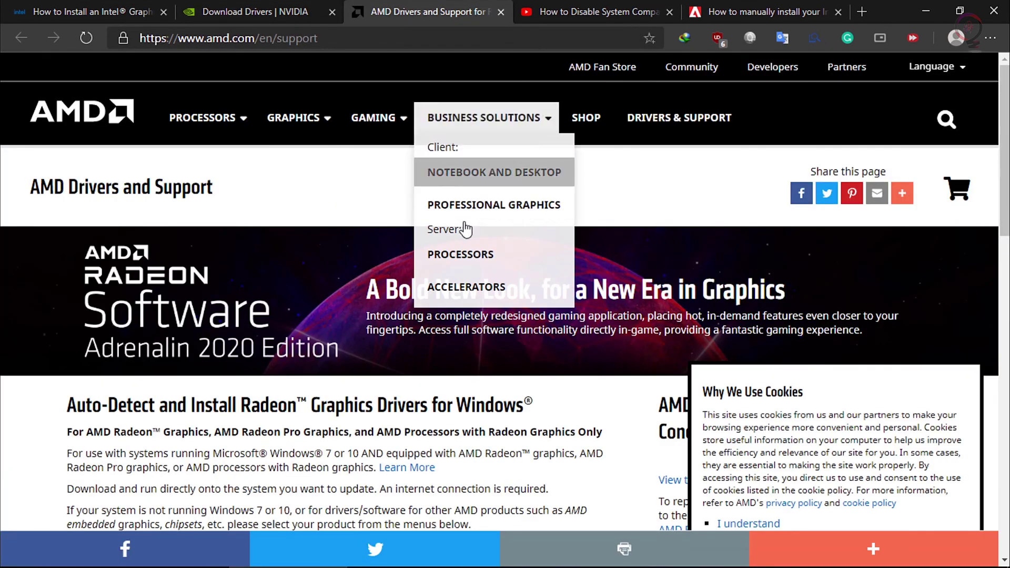
pyautogui.scroll(-10, 450, 330)
pyautogui.scroll(10, 450, 329)
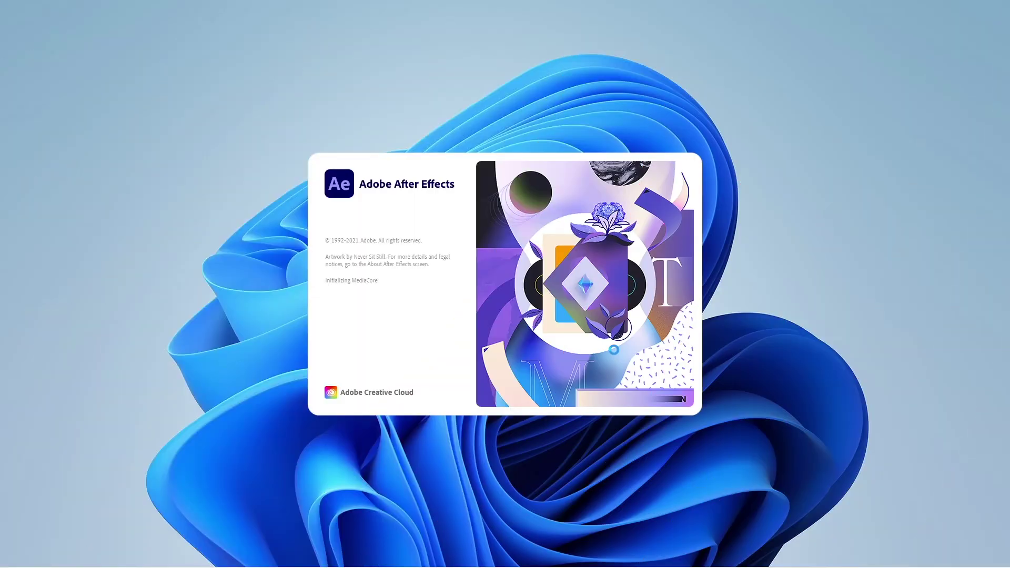